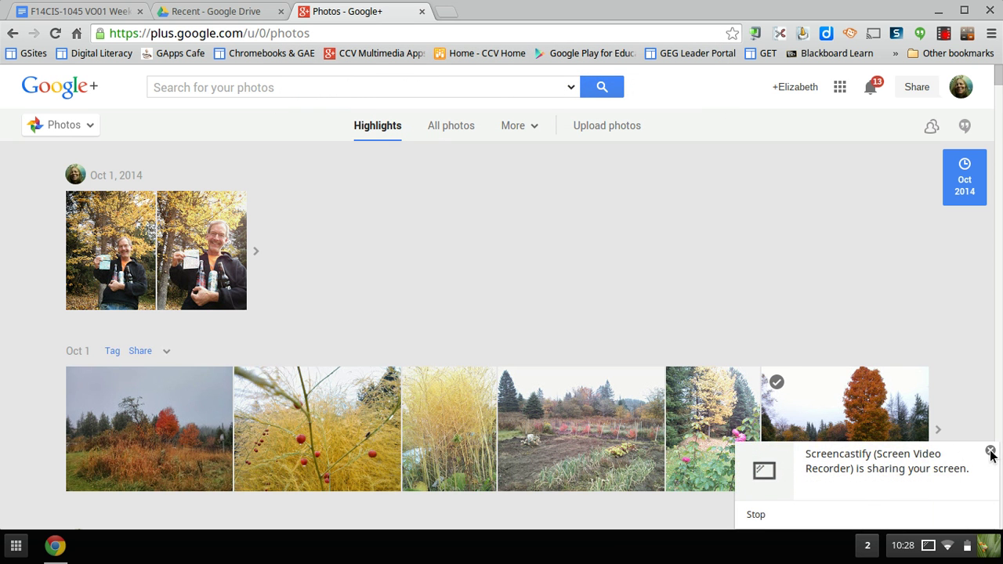
- Dismiss the screen-sharing notice and look over the Google+ sections and the photo highlights
{"action": "left_click", "coordinate": [990, 450]}
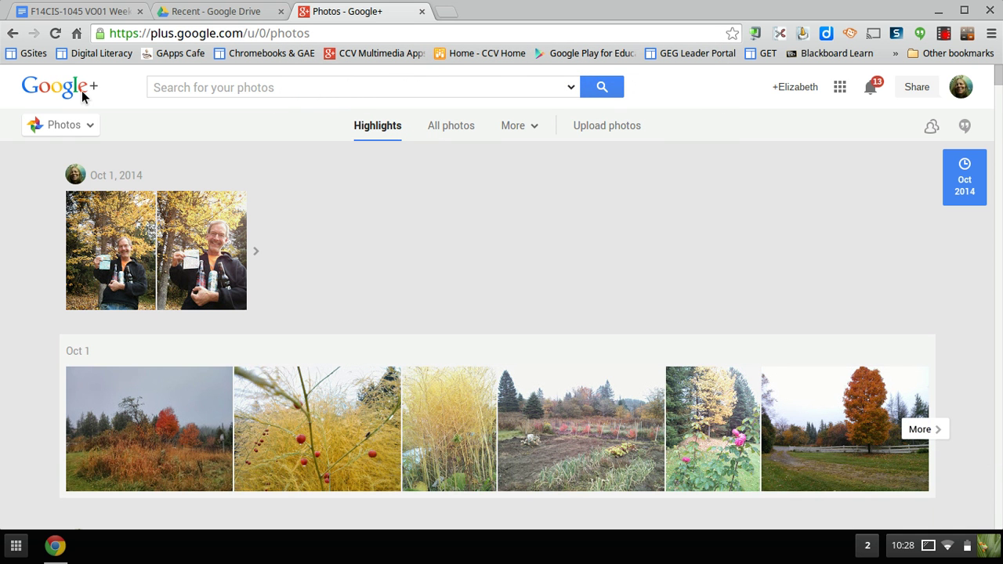
{"action": "left_click", "coordinate": [59, 124]}
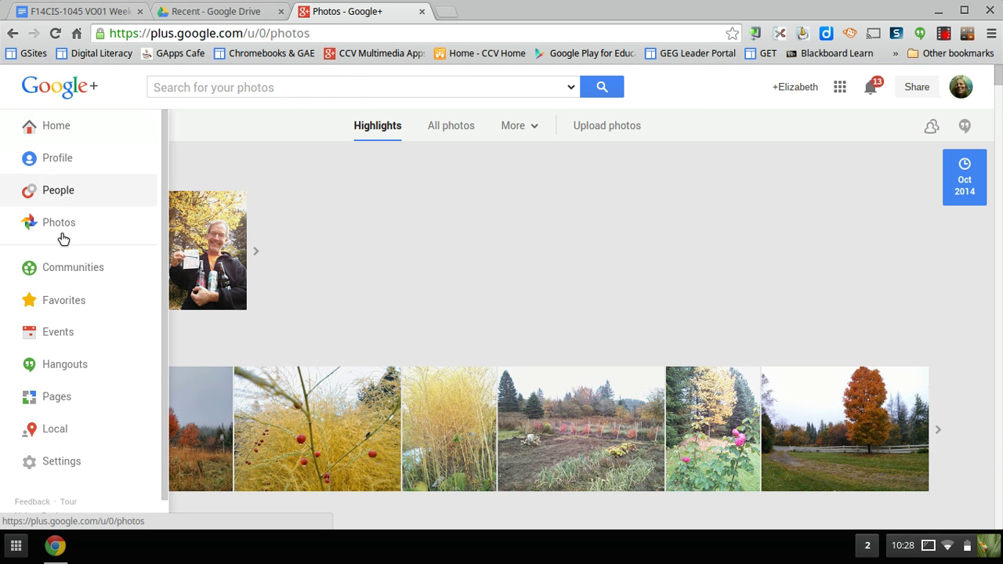
{"action": "left_click", "coordinate": [375, 134]}
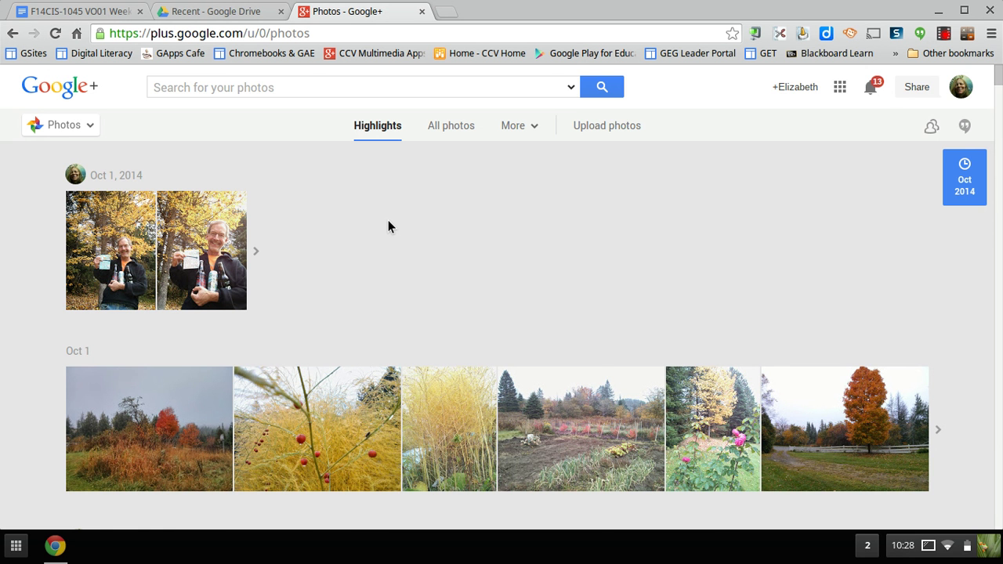
{"action": "scroll", "coordinate": [389, 223], "scroll_direction": "down", "scroll_amount": 2}
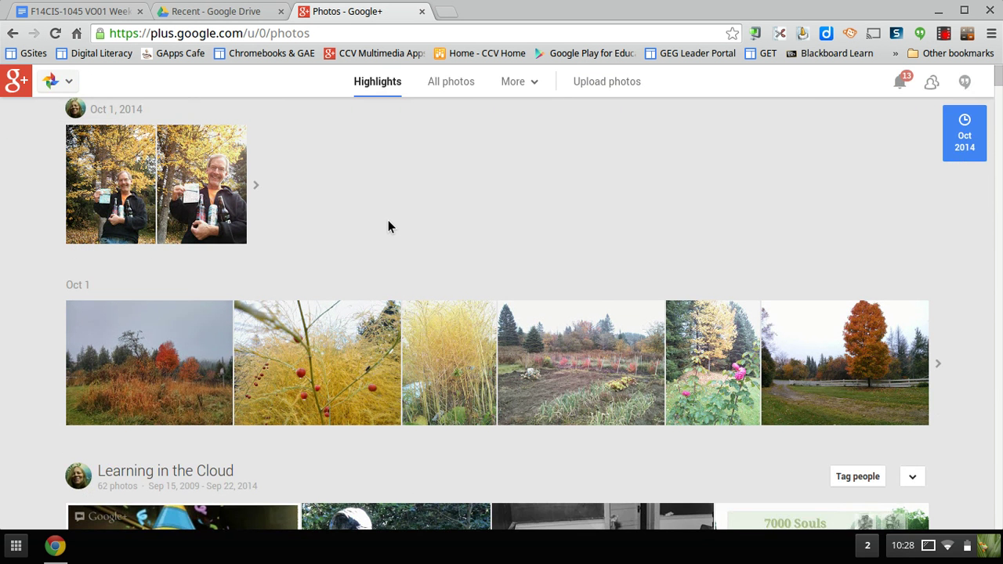
{"action": "scroll", "coordinate": [388, 226], "scroll_direction": "up", "scroll_amount": 2}
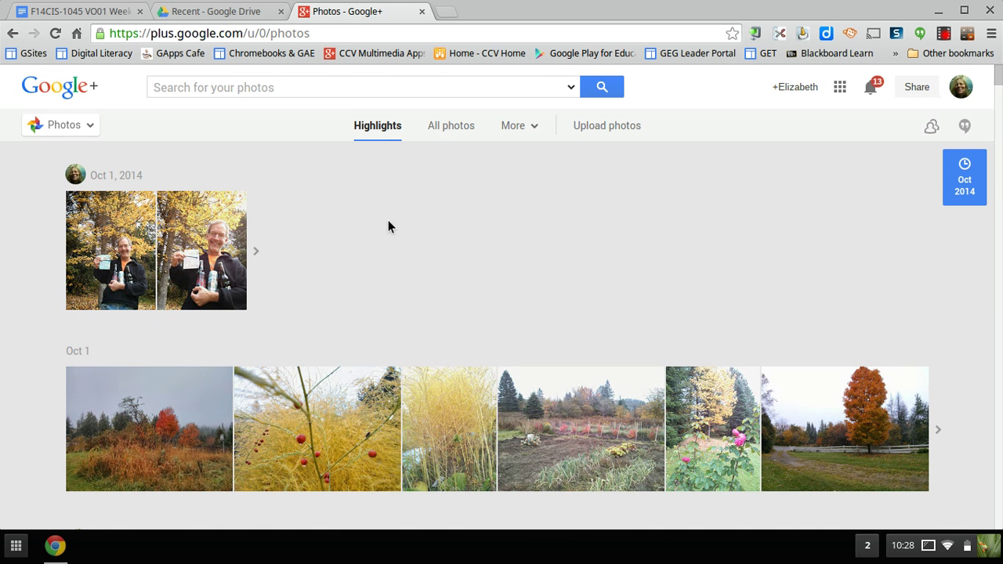
- Among all photos, select the three adjacent autumn hillside landscapes, the red-berry close-up and the misty field with a red tree
{"action": "left_click", "coordinate": [459, 138]}
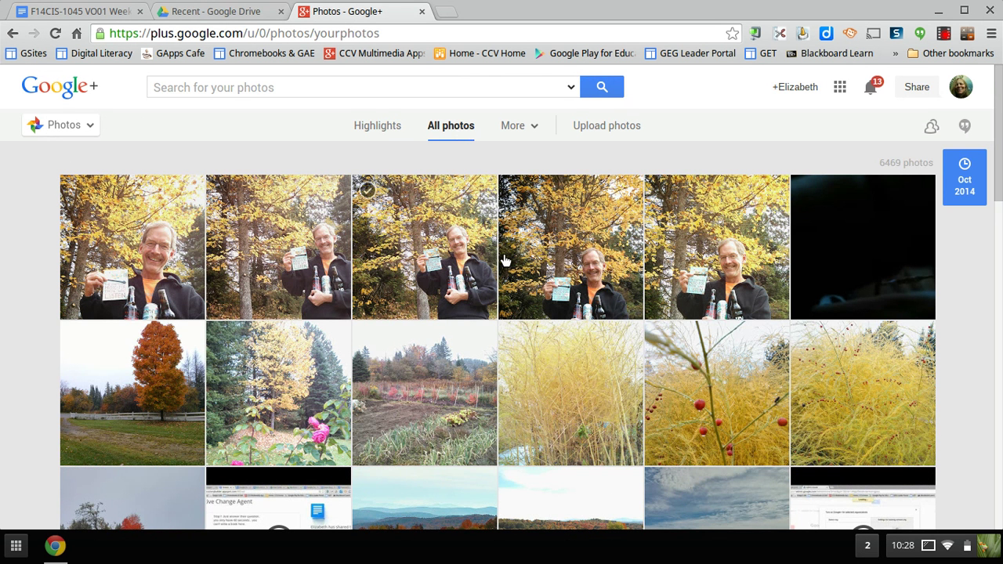
{"action": "scroll", "coordinate": [504, 257], "scroll_direction": "down", "scroll_amount": 3}
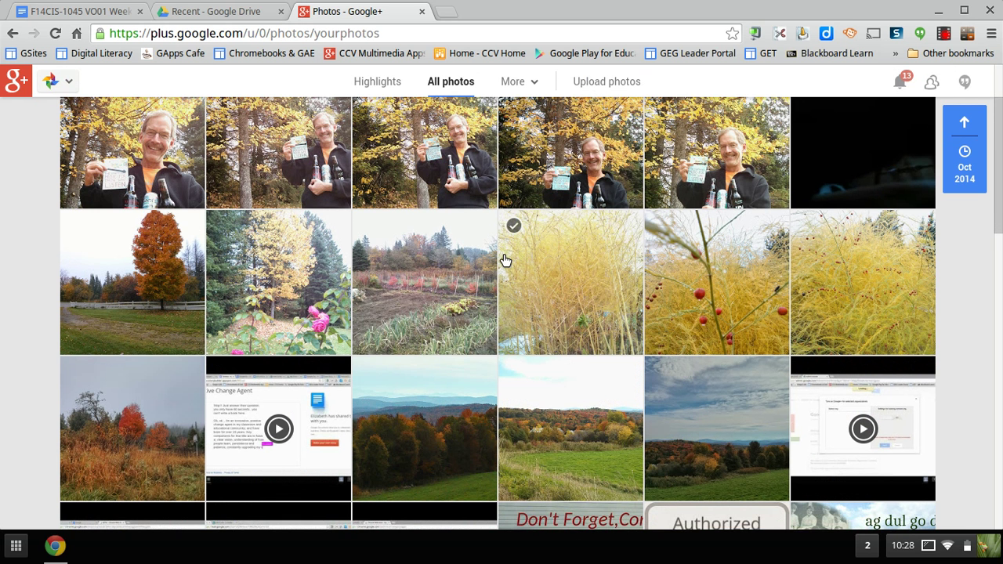
{"action": "scroll", "coordinate": [504, 259], "scroll_direction": "down", "scroll_amount": 2}
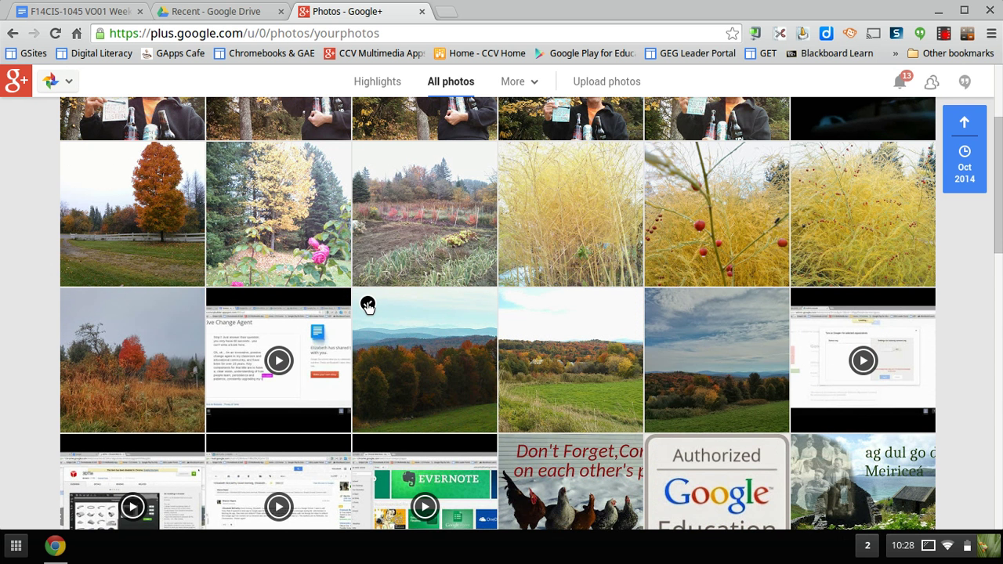
{"action": "left_click", "coordinate": [368, 304]}
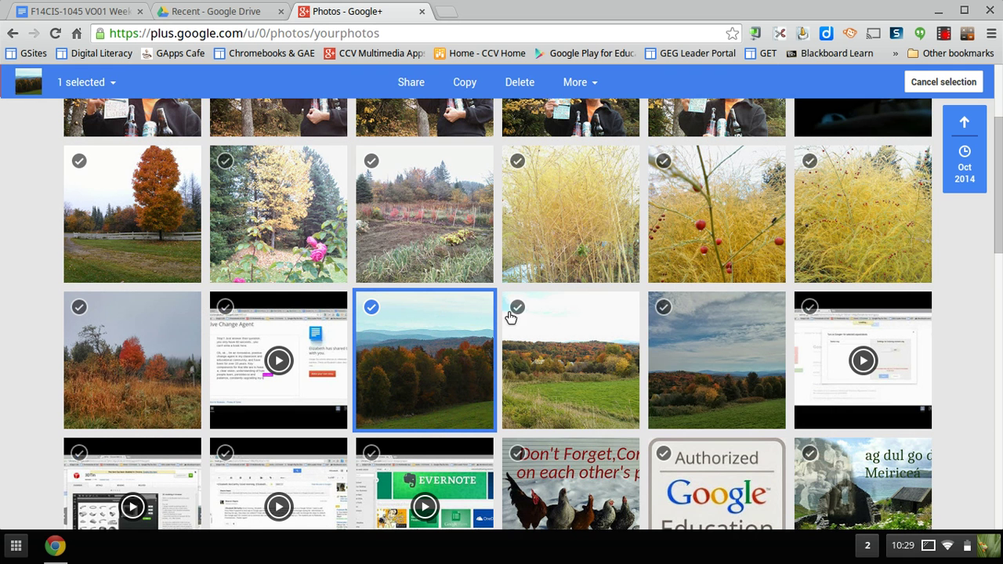
{"action": "left_click", "coordinate": [517, 310]}
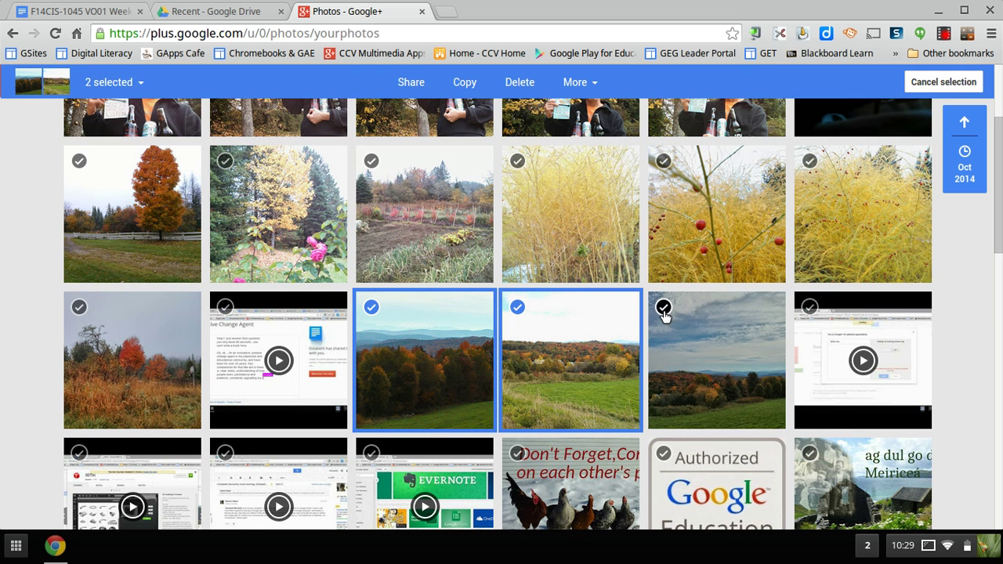
{"action": "left_click", "coordinate": [663, 308]}
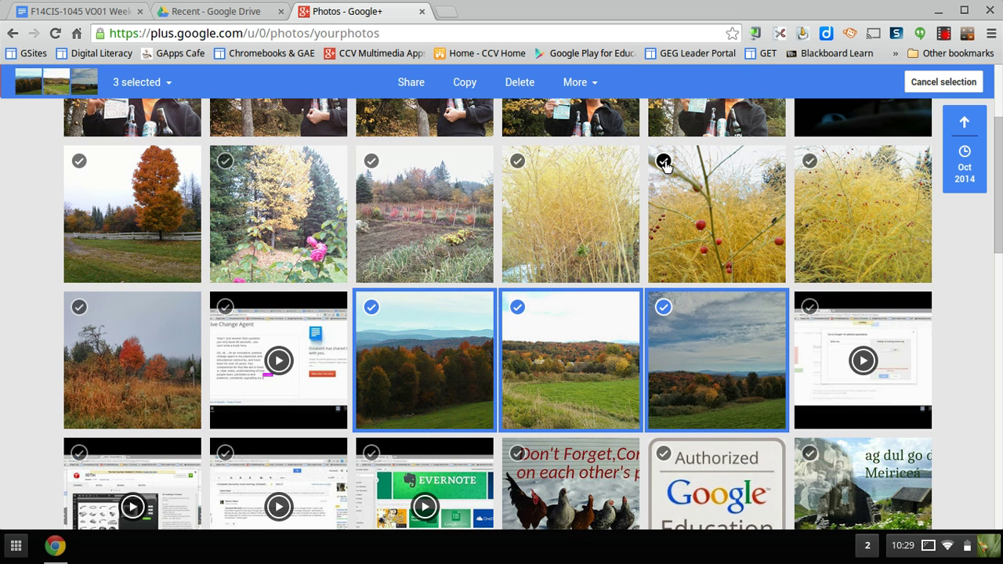
{"action": "left_click", "coordinate": [664, 163]}
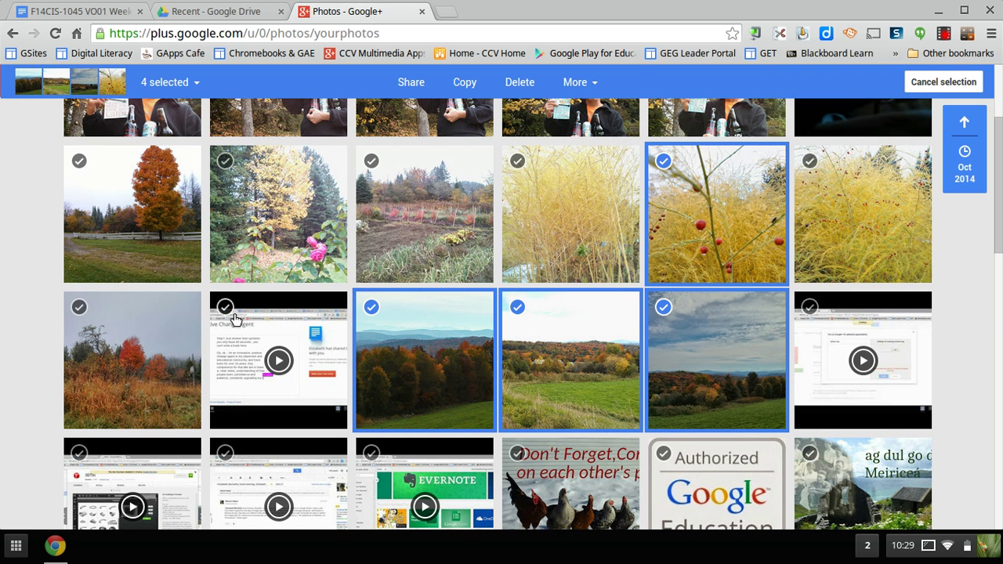
{"action": "left_click", "coordinate": [81, 308]}
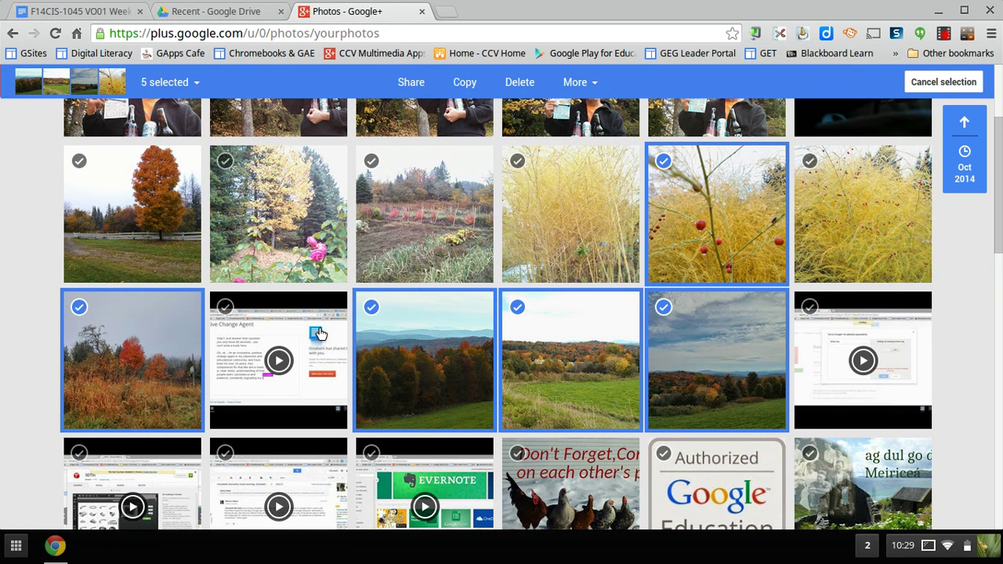
- Copy the five selected photos into a new album named FallColors2014
{"action": "scroll", "coordinate": [553, 338], "scroll_direction": "down", "scroll_amount": 2}
{"action": "scroll", "coordinate": [553, 337], "scroll_direction": "down", "scroll_amount": 3}
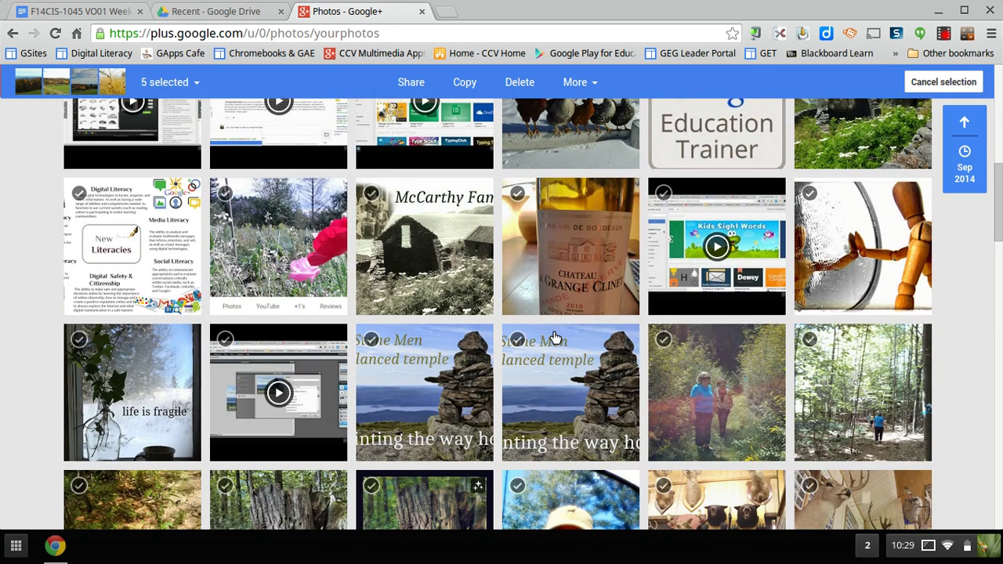
{"action": "scroll", "coordinate": [554, 339], "scroll_direction": "down", "scroll_amount": 2}
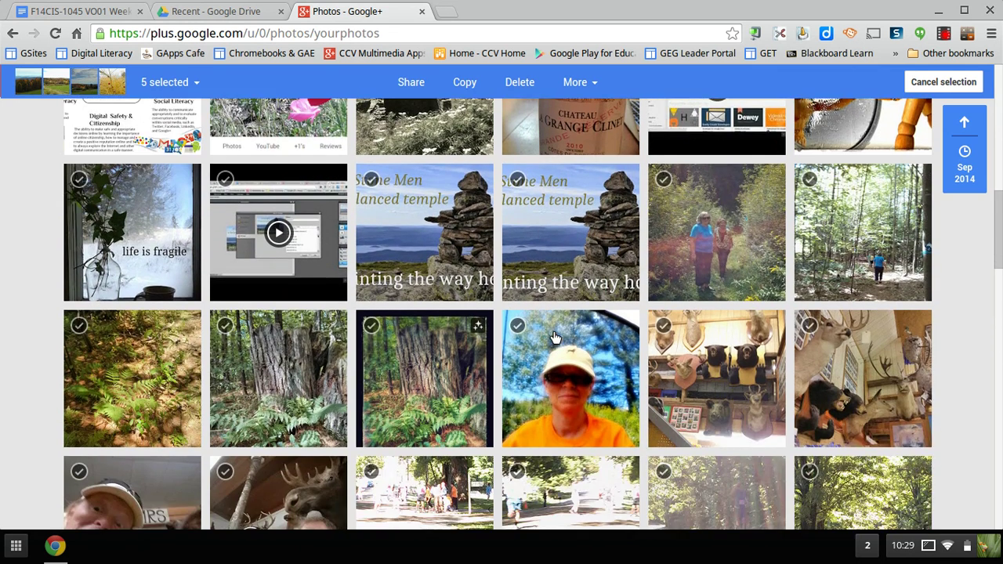
{"action": "scroll", "coordinate": [554, 337], "scroll_direction": "down", "scroll_amount": 2}
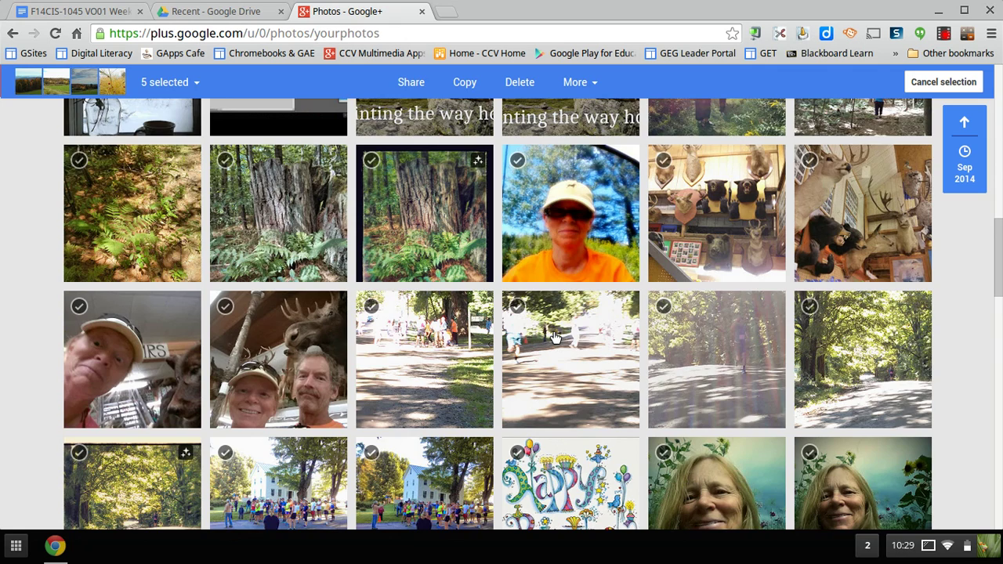
{"action": "scroll", "coordinate": [554, 337], "scroll_direction": "down", "scroll_amount": 4}
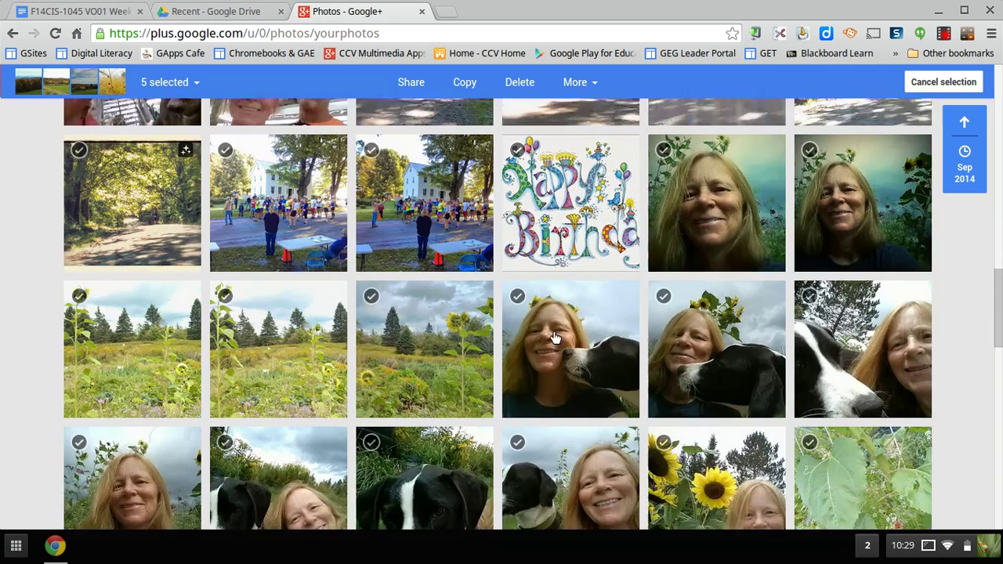
{"action": "scroll", "coordinate": [553, 337], "scroll_direction": "up", "scroll_amount": 15}
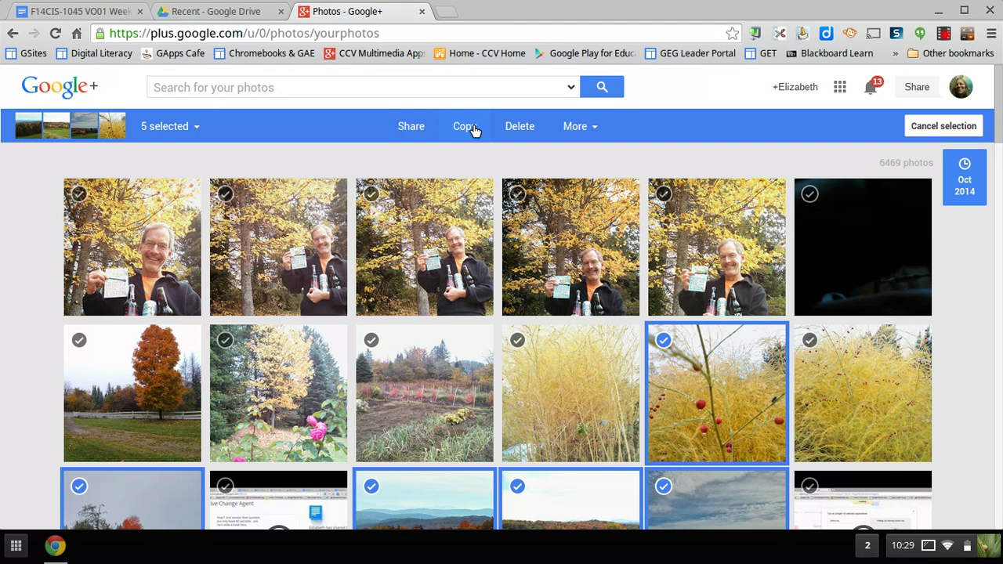
{"action": "left_click", "coordinate": [467, 127]}
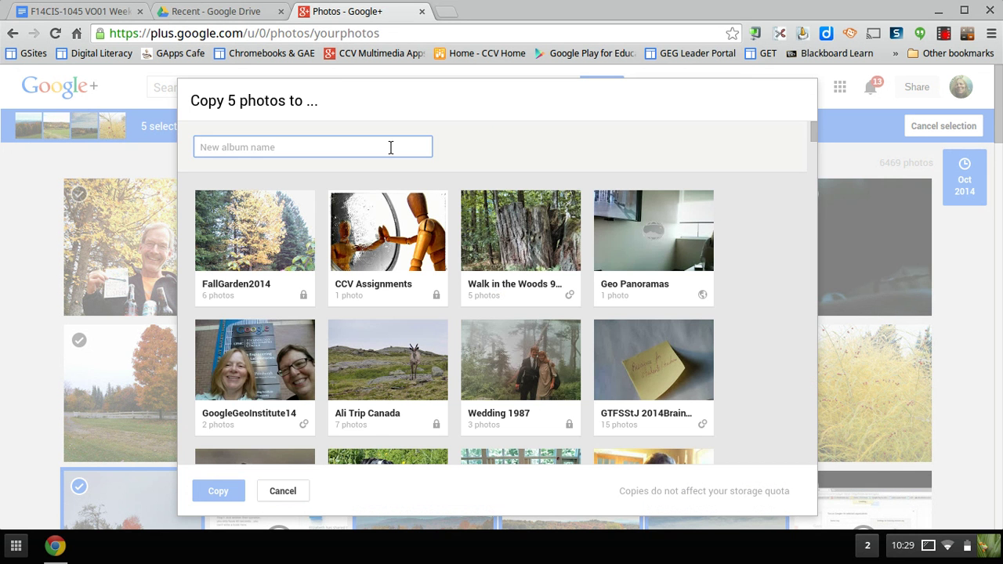
{"action": "type", "text": "FallCo"}
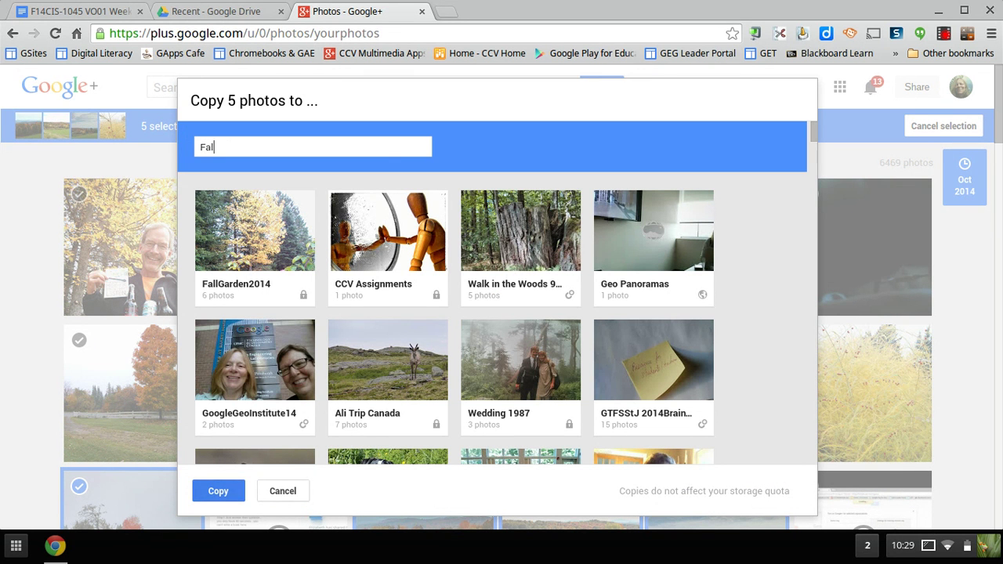
{"action": "type", "text": "lors2014"}
{"action": "left_click", "coordinate": [221, 493]}
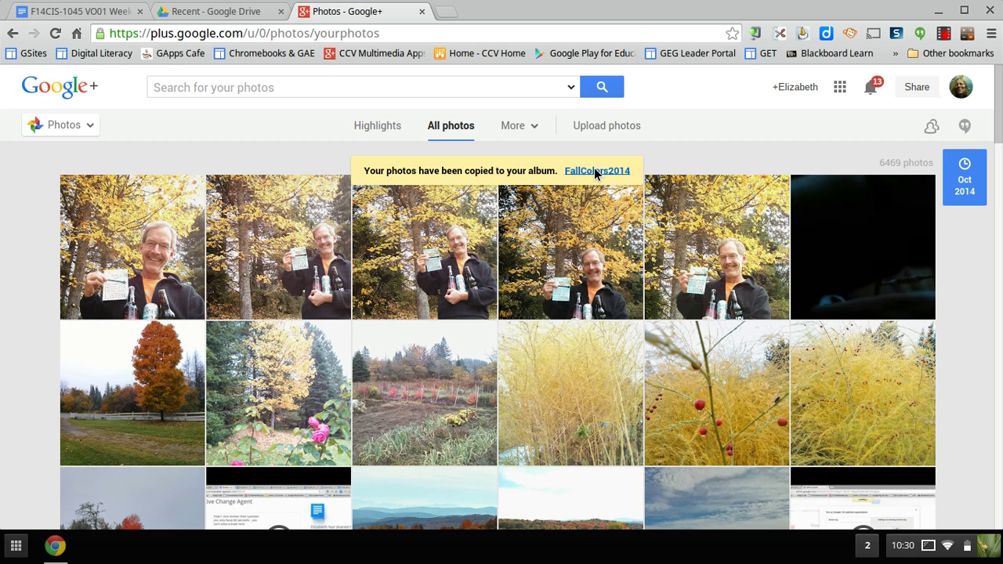
- Go to the albums overview, refresh it and open the FallColors2014 album
{"action": "left_click", "coordinate": [530, 127]}
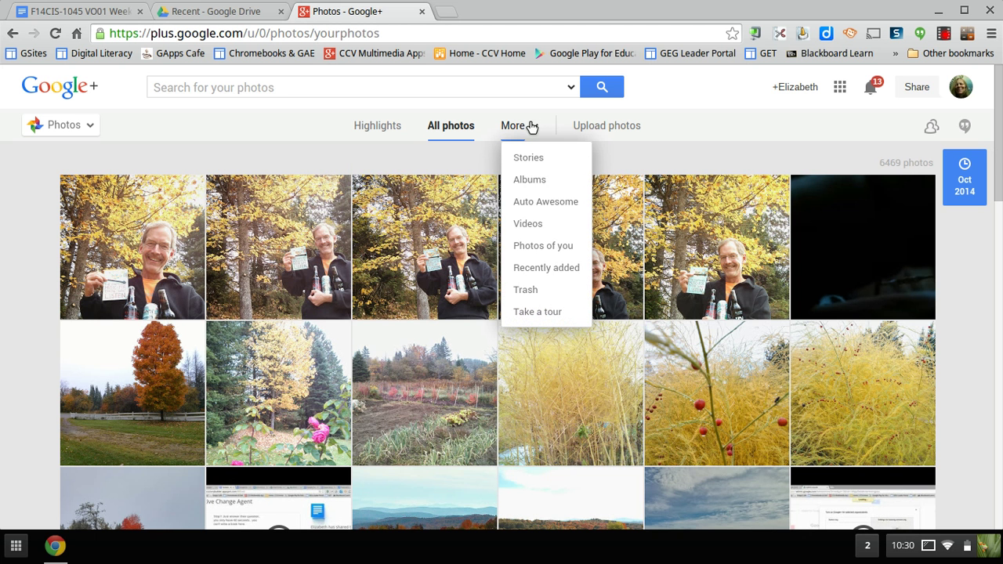
{"action": "left_click", "coordinate": [530, 180]}
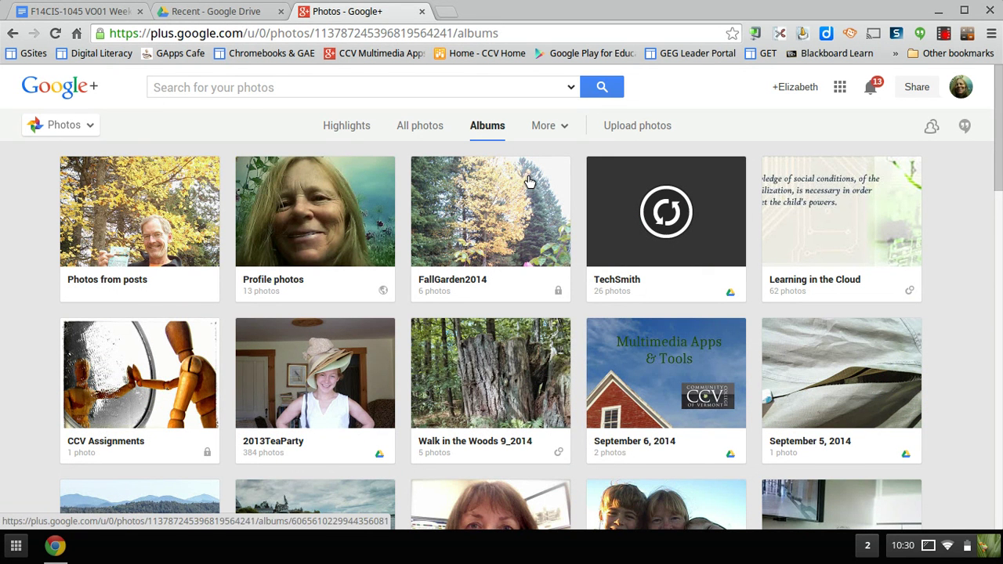
{"action": "left_click", "coordinate": [602, 89]}
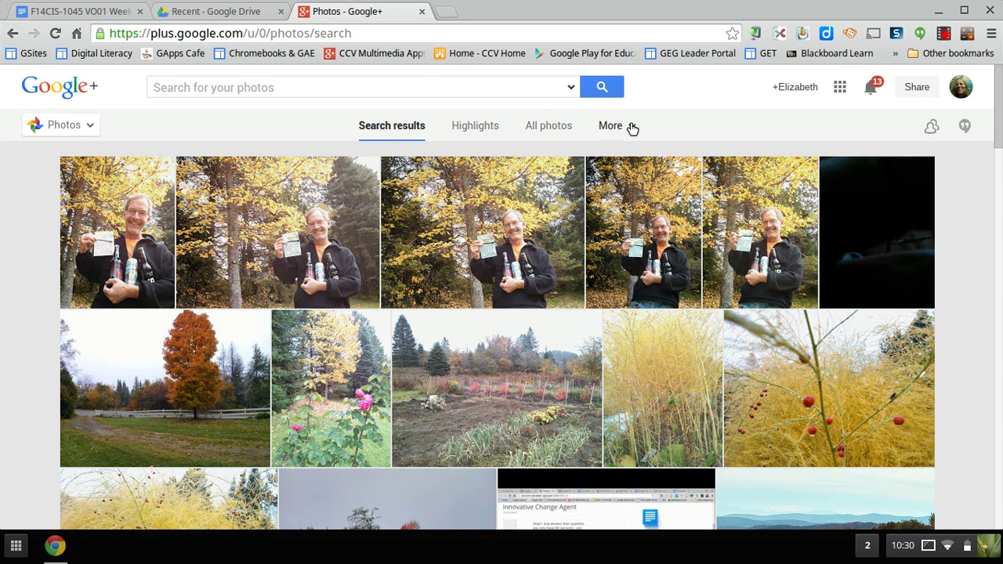
{"action": "left_click", "coordinate": [633, 128]}
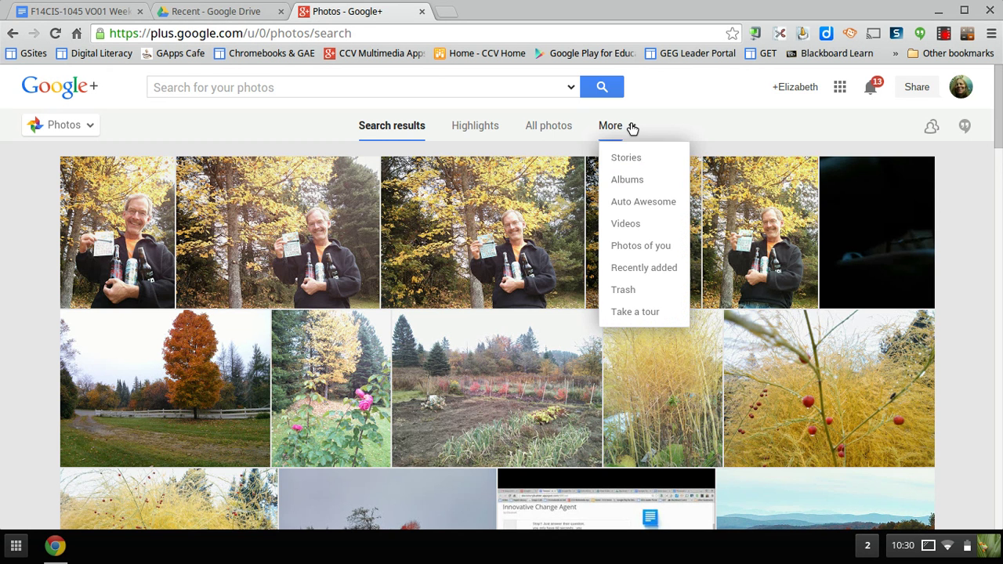
{"action": "left_click", "coordinate": [627, 181]}
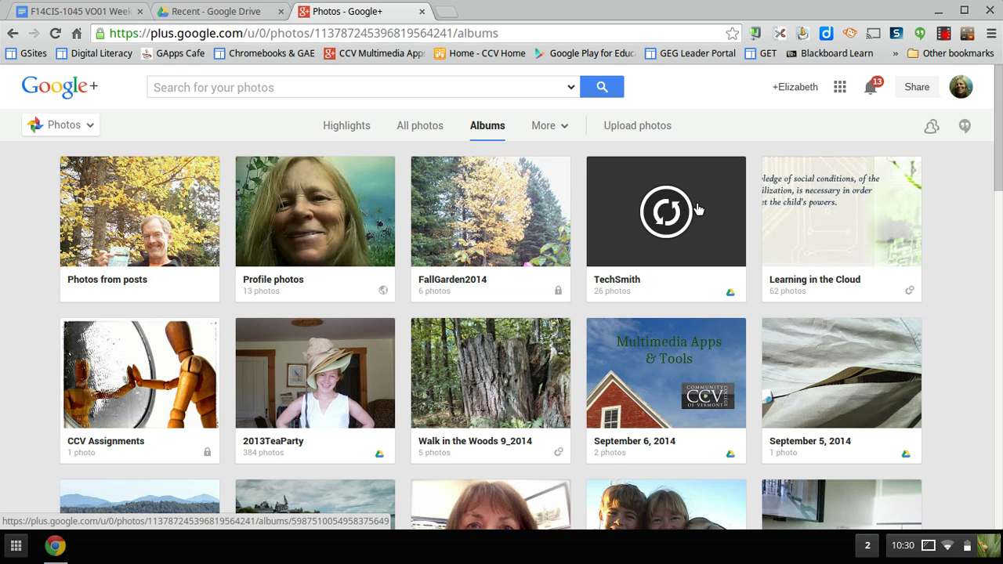
{"action": "scroll", "coordinate": [546, 272], "scroll_direction": "down", "scroll_amount": 1}
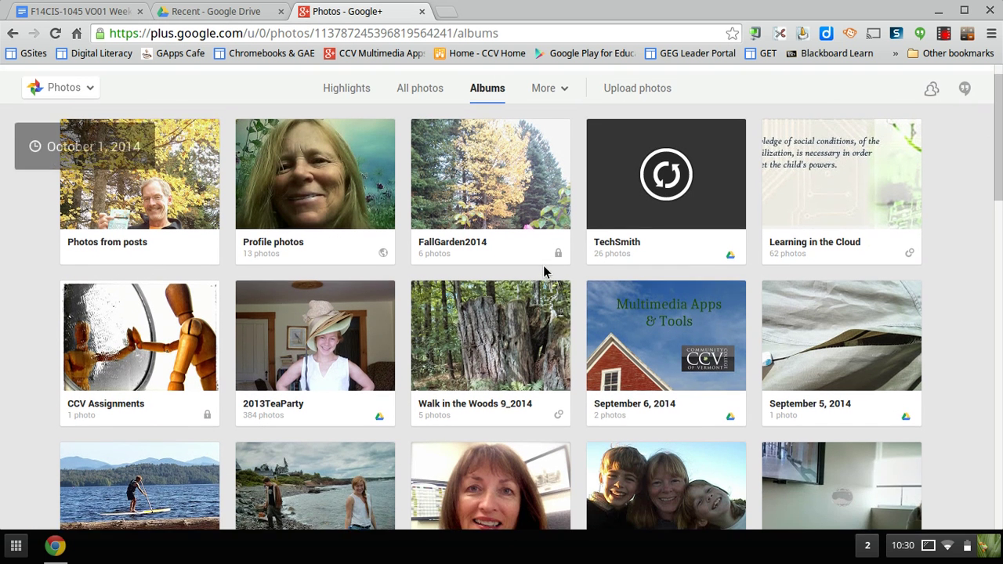
{"action": "scroll", "coordinate": [545, 271], "scroll_direction": "up", "scroll_amount": 1}
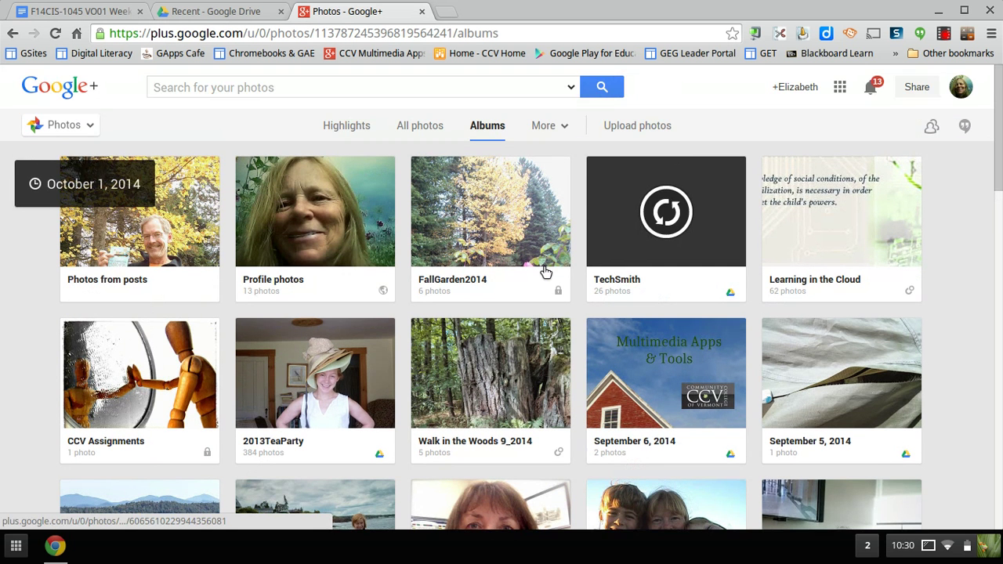
{"action": "left_click", "coordinate": [55, 33]}
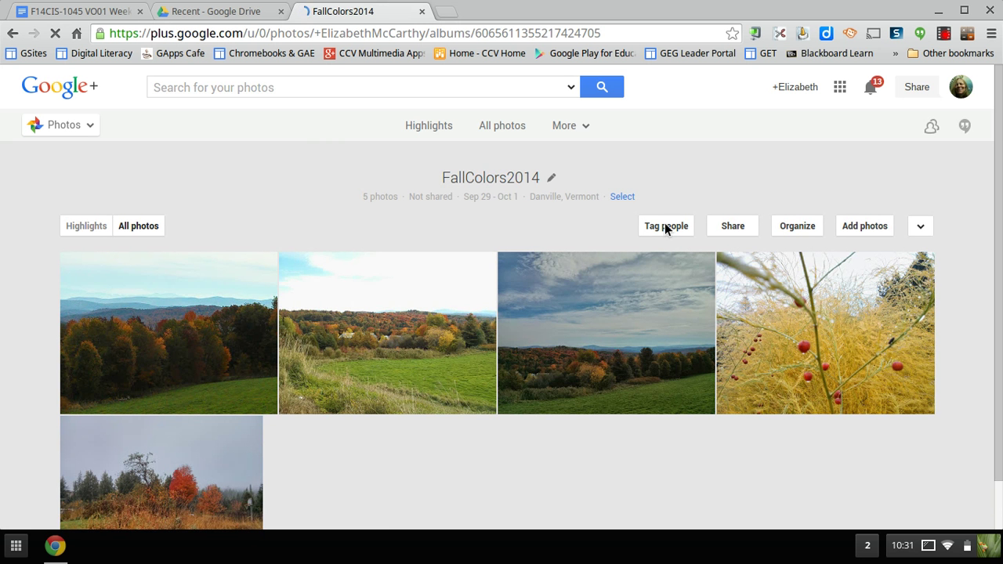
- Open the FallColors2014 album for organizing and look over the rotate and delete options on its photos
{"action": "mouse_move", "coordinate": [248, 314]}
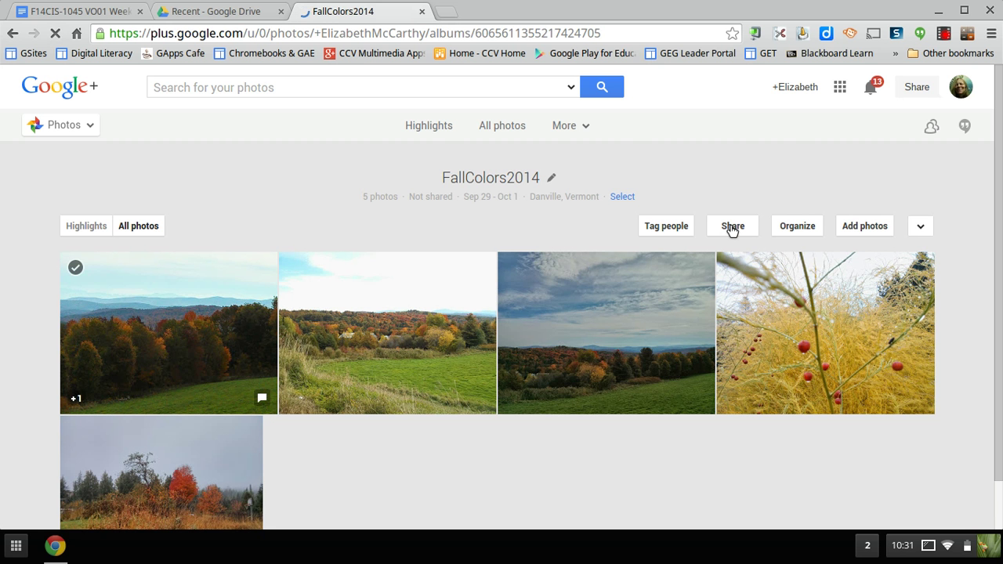
{"action": "left_click", "coordinate": [853, 225]}
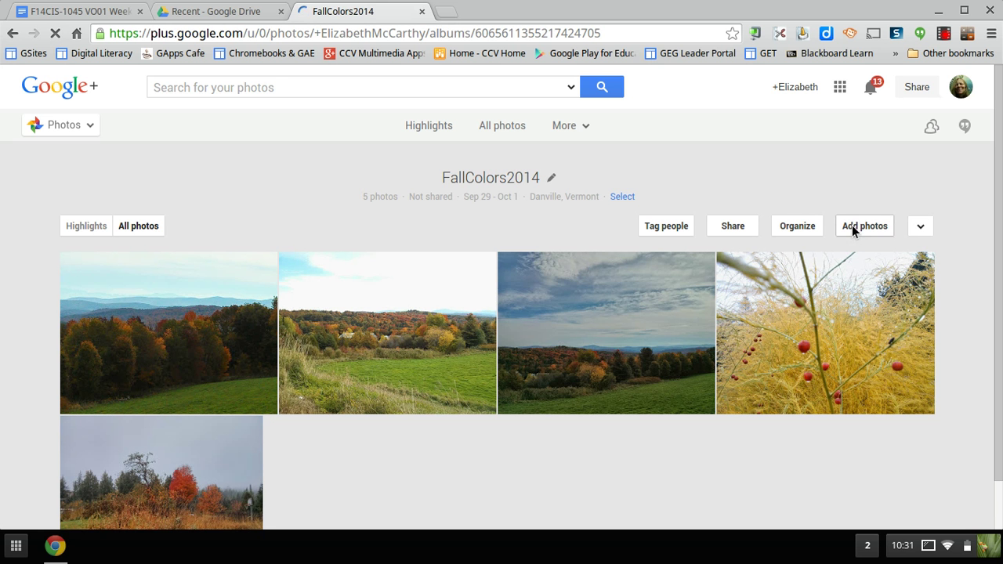
{"action": "left_click", "coordinate": [798, 226]}
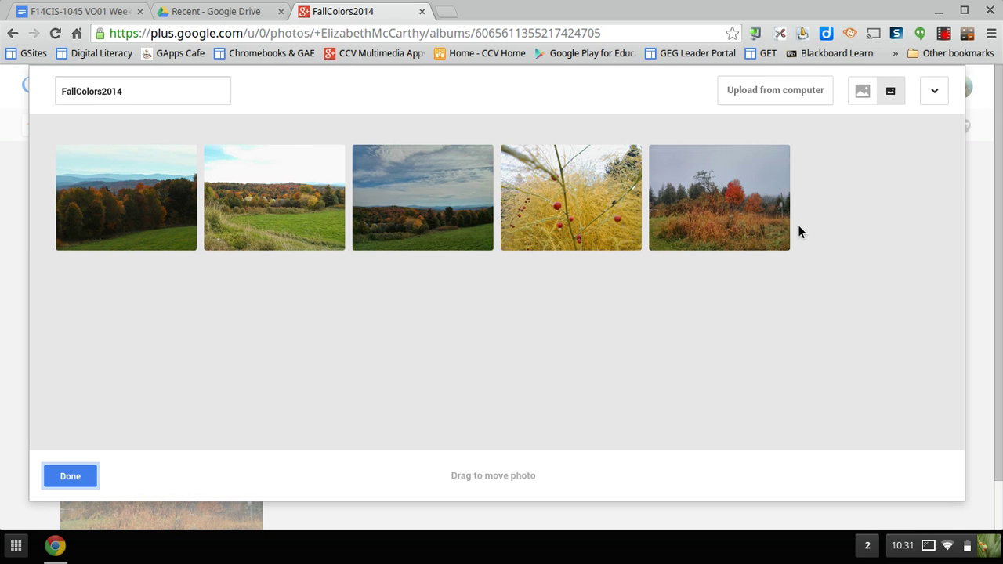
{"action": "mouse_move", "coordinate": [580, 217]}
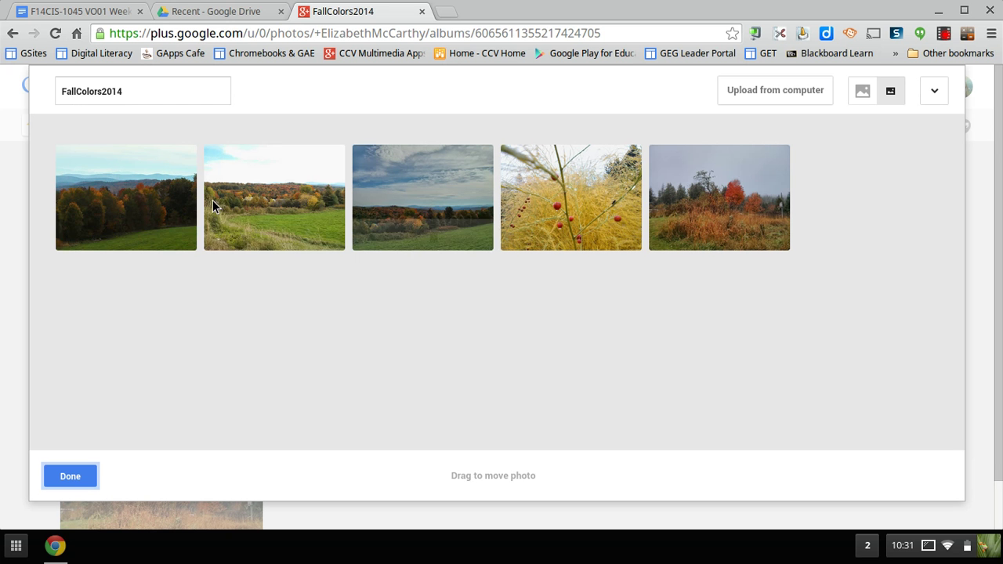
{"action": "mouse_move", "coordinate": [147, 190]}
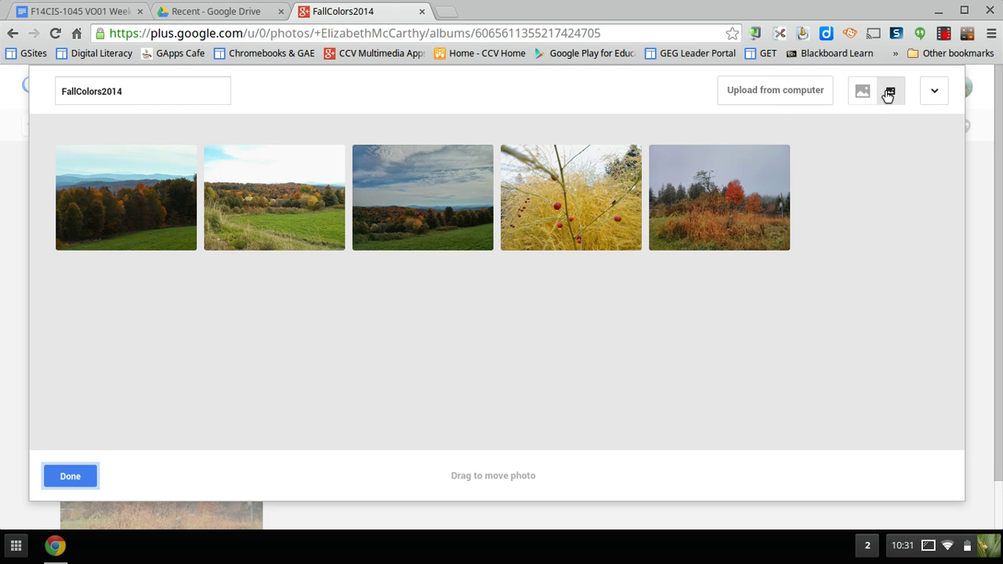
{"action": "mouse_move", "coordinate": [709, 172]}
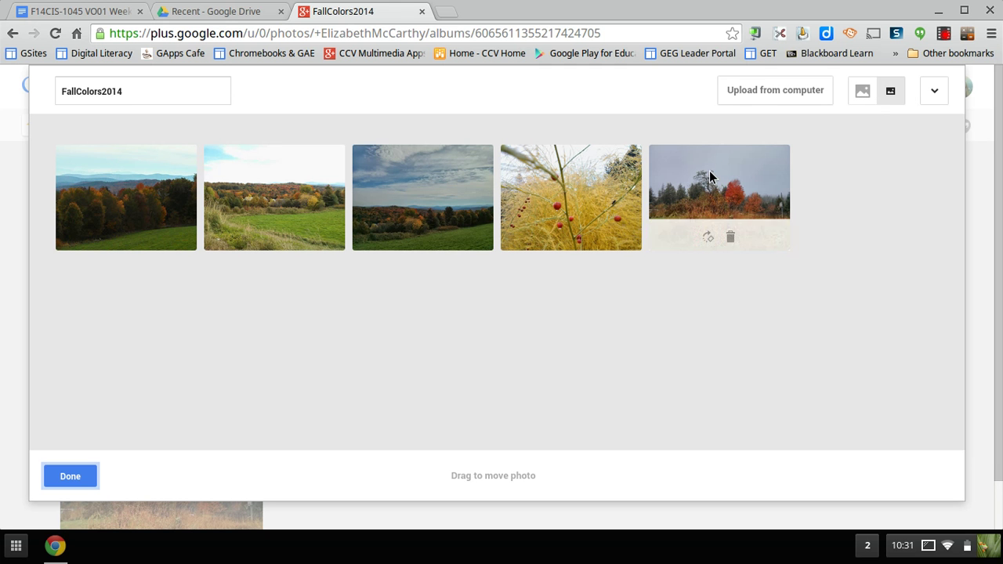
{"action": "left_click", "coordinate": [710, 241]}
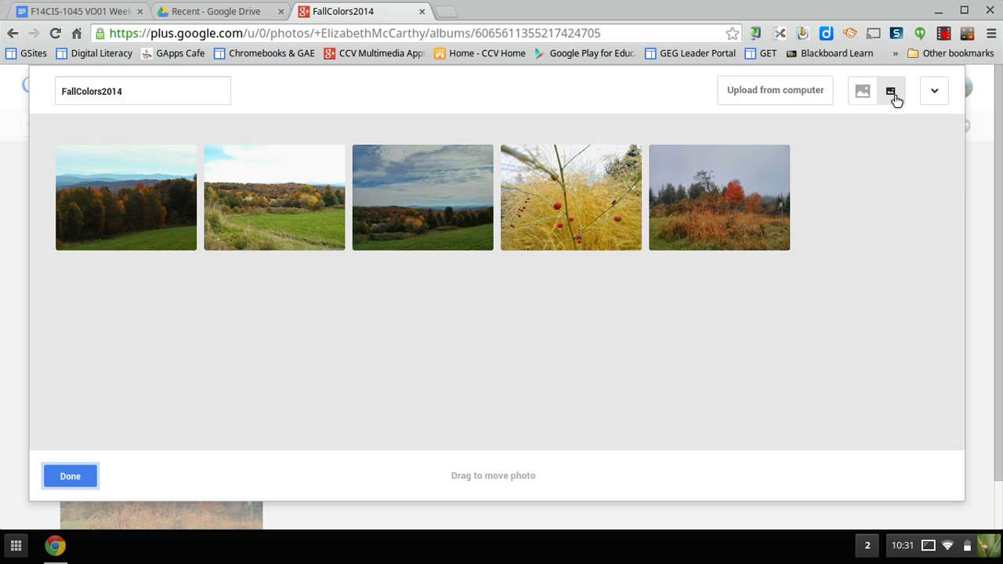
- Order the album's photos by name, reverse that order and finish organizing
{"action": "left_click", "coordinate": [935, 92]}
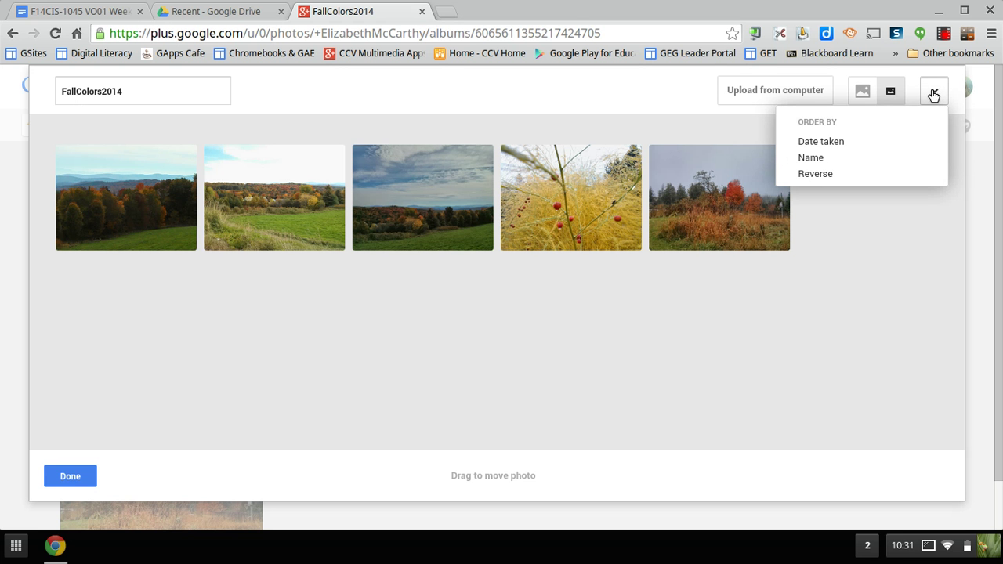
{"action": "left_click", "coordinate": [811, 159]}
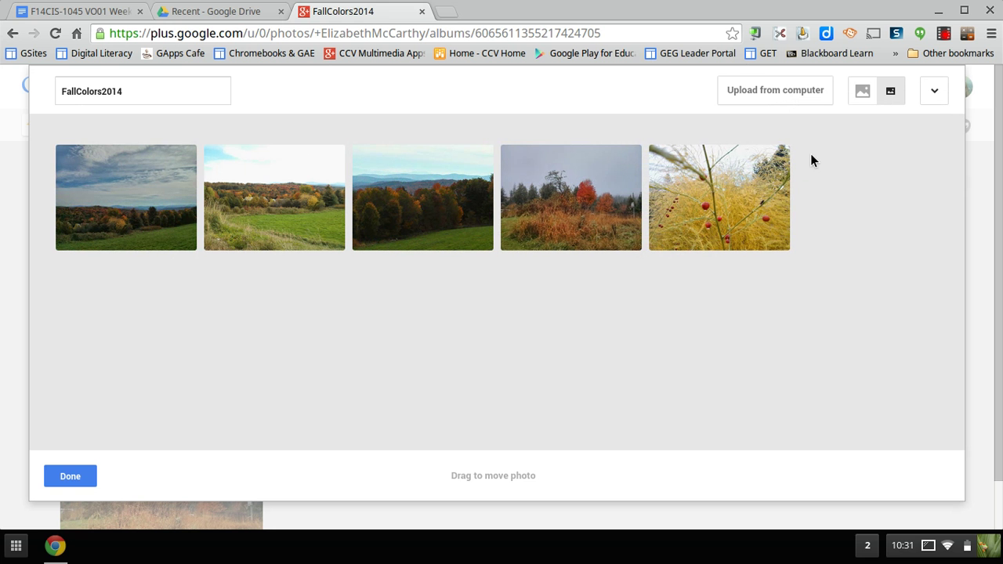
{"action": "left_click", "coordinate": [935, 94]}
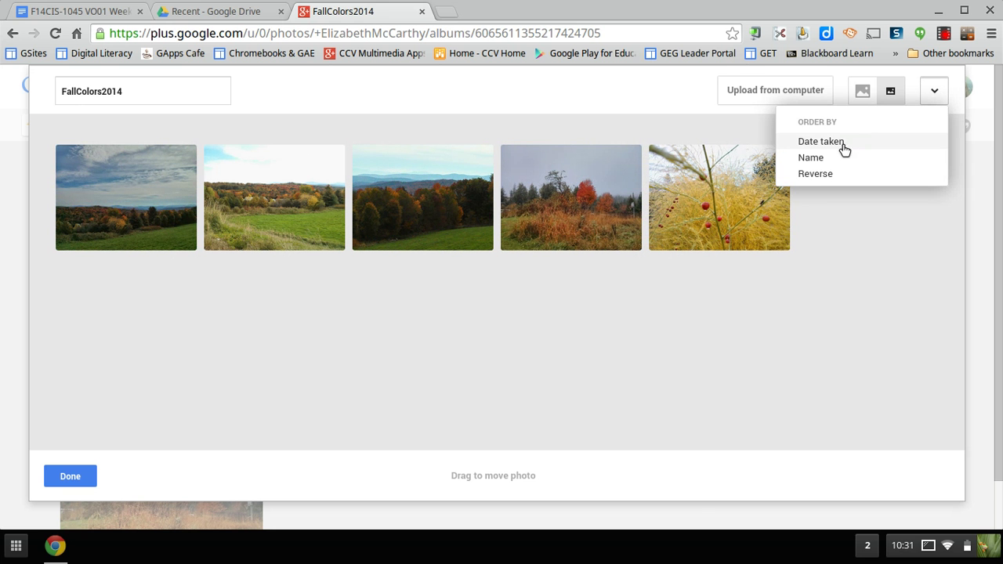
{"action": "left_click", "coordinate": [814, 175]}
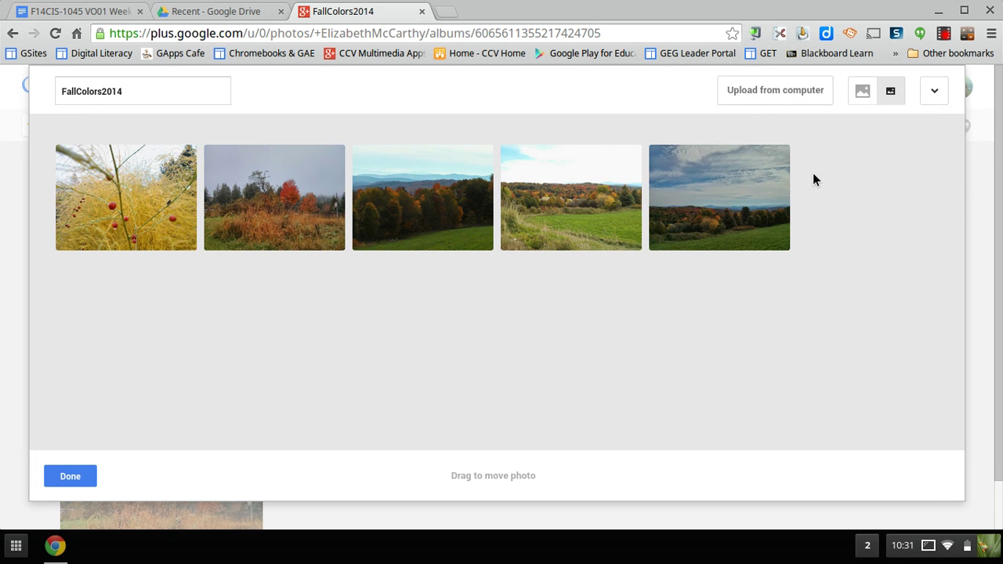
{"action": "left_click", "coordinate": [76, 475]}
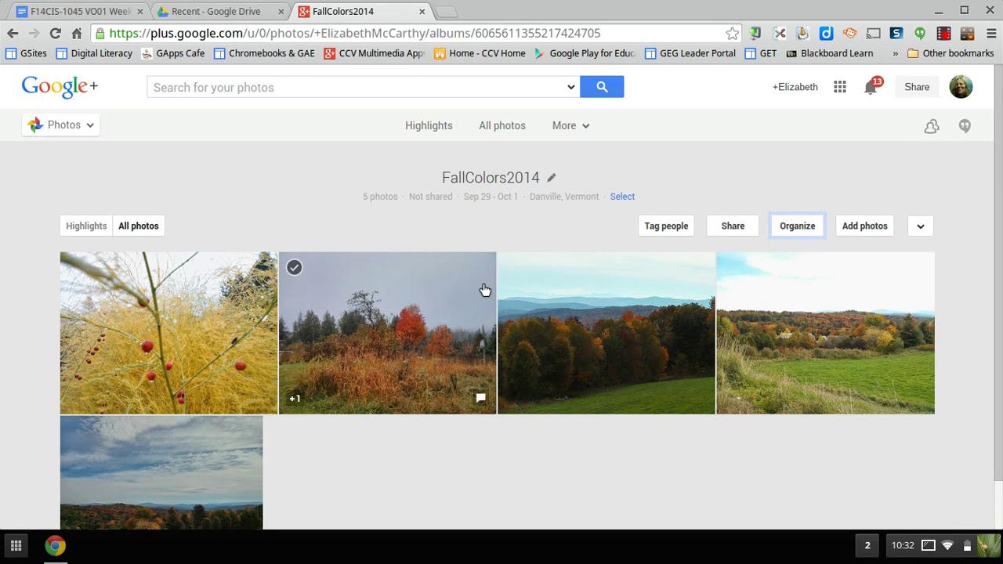
- Start sharing the FallColors2014 album with the comment "Here is my album for Week #6"
{"action": "left_click", "coordinate": [733, 226]}
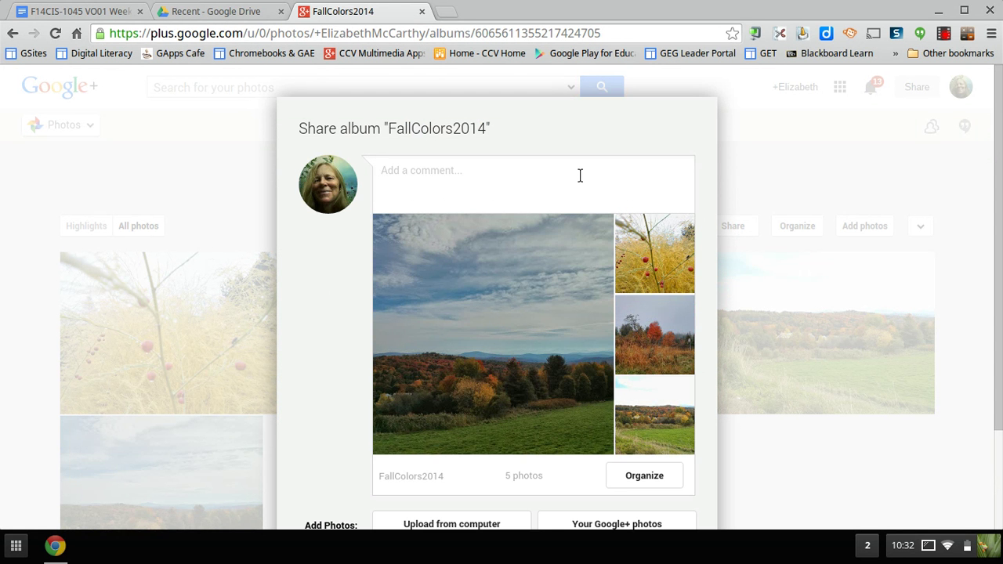
{"action": "type", "text": "Here are"}
{"action": "key", "text": "BackSpace"}
{"action": "key", "text": "BackSpace"}
{"action": "key", "text": "BackSpace"}
{"action": "key", "text": "BackSpace"}
{"action": "type", "text": "is my album for Week #6"}
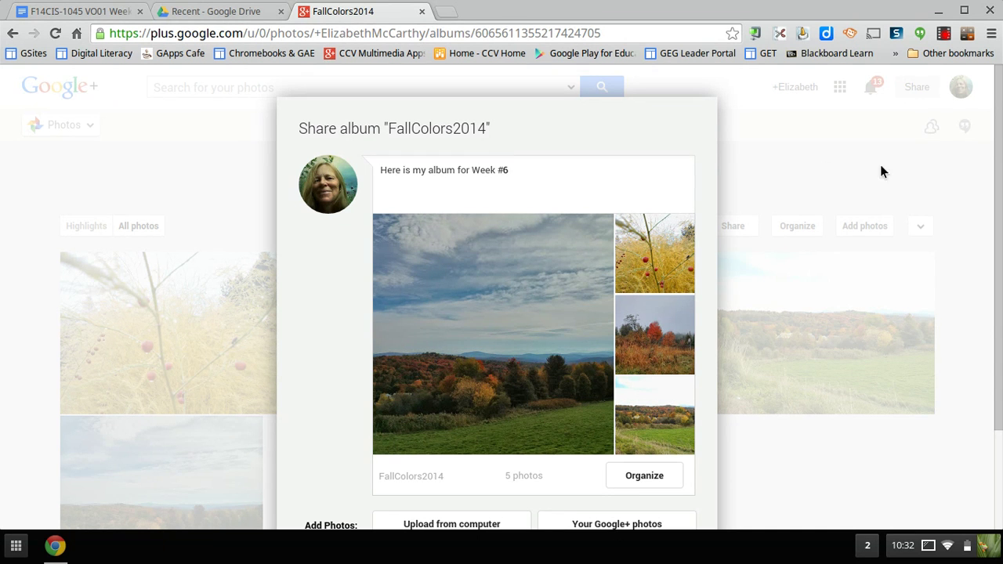
- Replace the Public audience with the Week #6 category of the CCV Multimedia Apps & Tools F1401 community and share the album
{"action": "scroll", "coordinate": [880, 164], "scroll_direction": "down", "scroll_amount": 3}
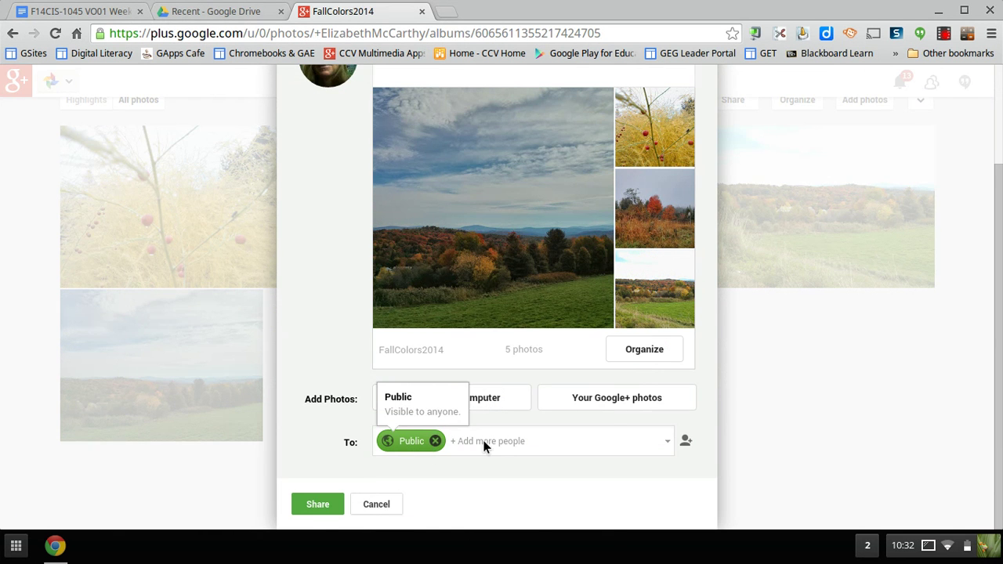
{"action": "scroll", "coordinate": [485, 446], "scroll_direction": "up", "scroll_amount": 2}
{"action": "scroll", "coordinate": [486, 467], "scroll_direction": "down", "scroll_amount": 2}
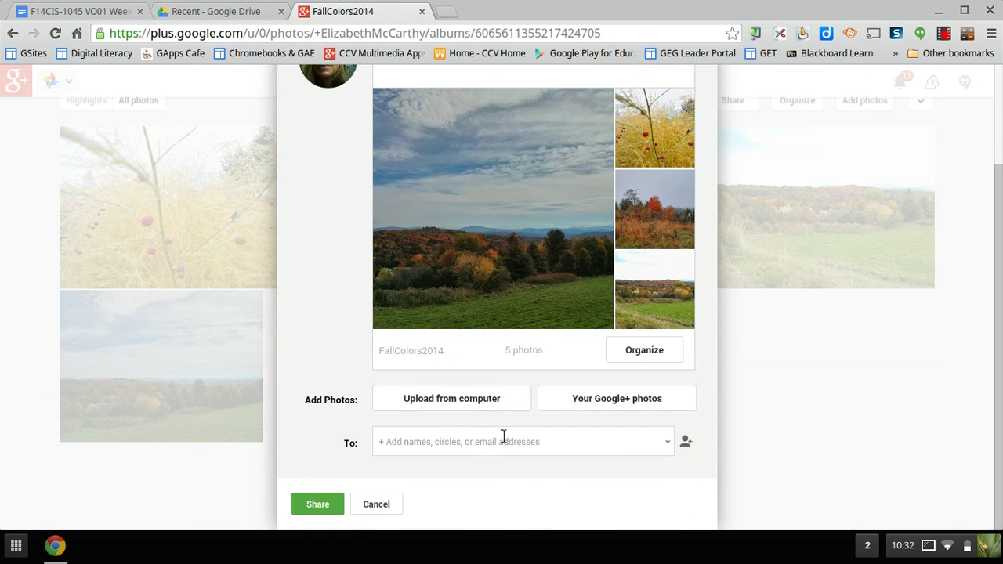
{"action": "left_click", "coordinate": [505, 437]}
{"action": "type", "text": "c"}
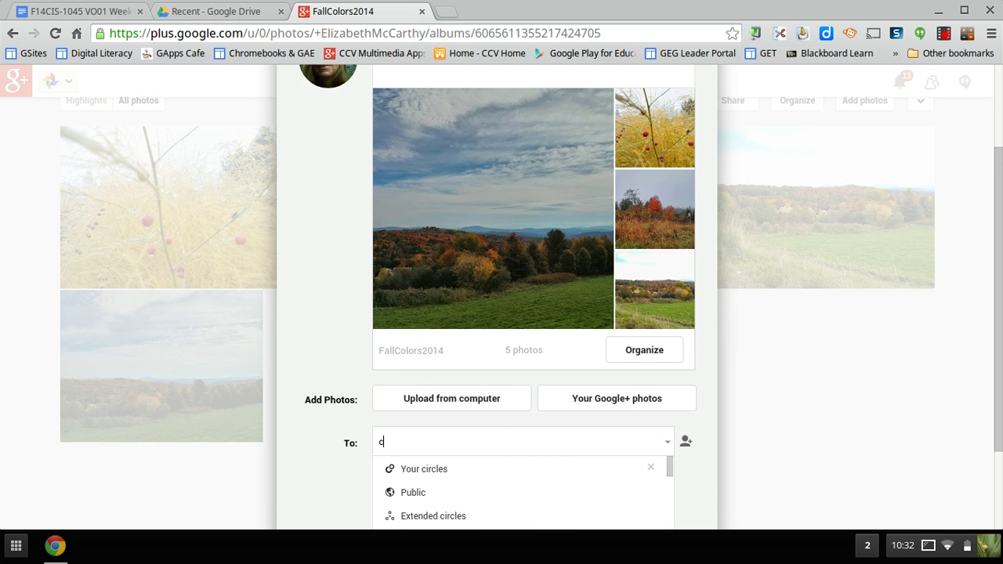
{"action": "type", "text": "cv"}
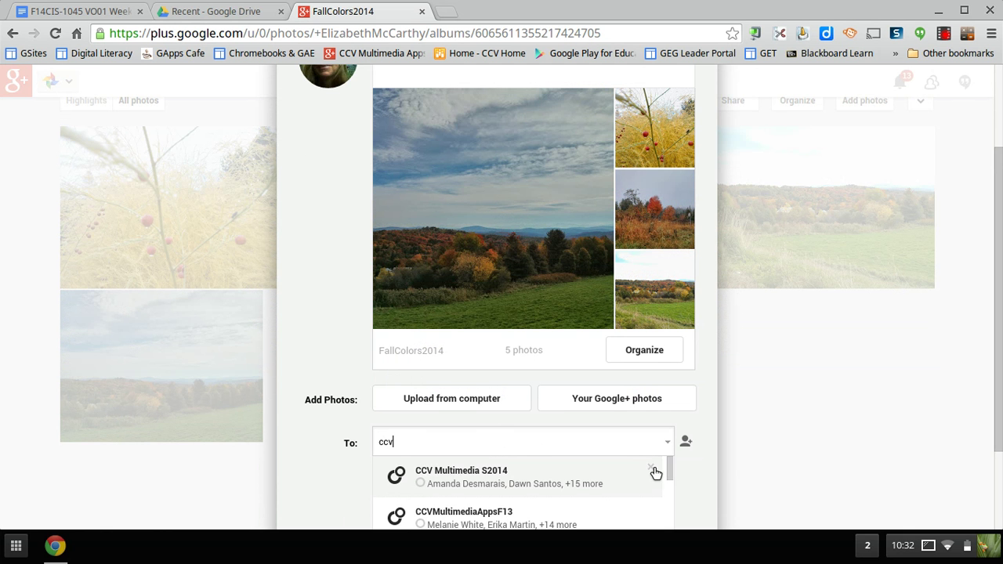
{"action": "scroll", "coordinate": [732, 450], "scroll_direction": "down", "scroll_amount": 1}
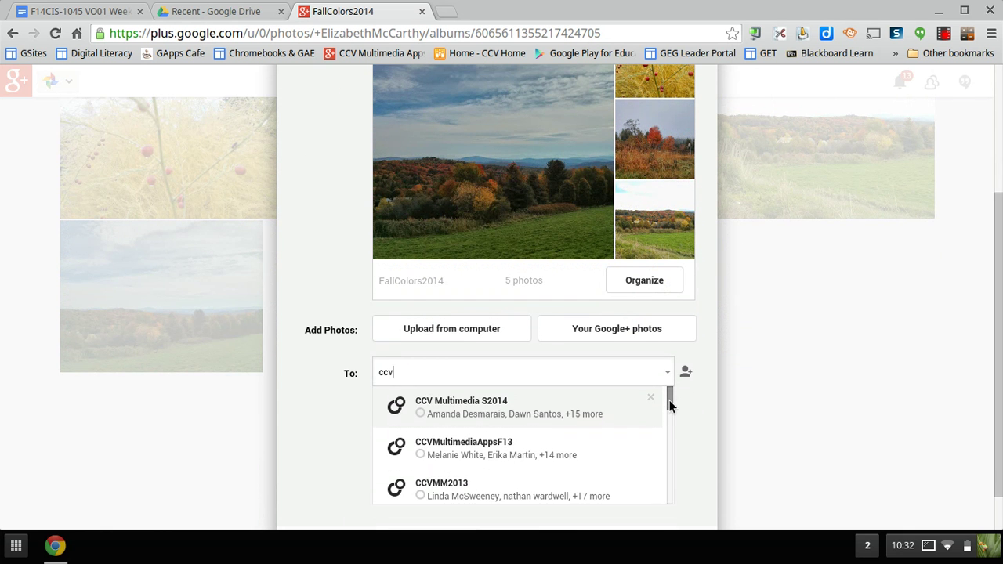
{"action": "left_click_drag", "start_coordinate": [670, 413], "coordinate": [670, 439]}
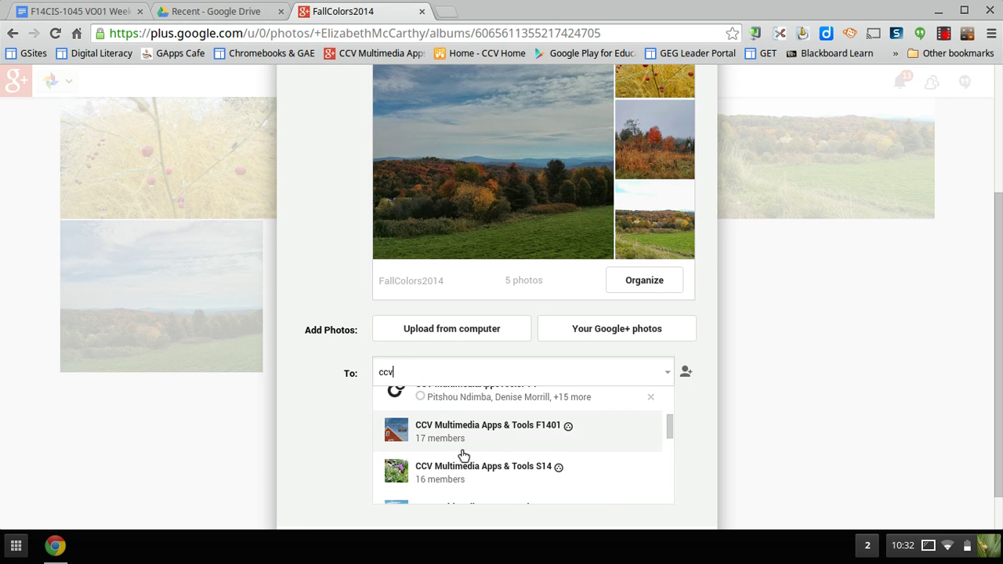
{"action": "left_click", "coordinate": [447, 427]}
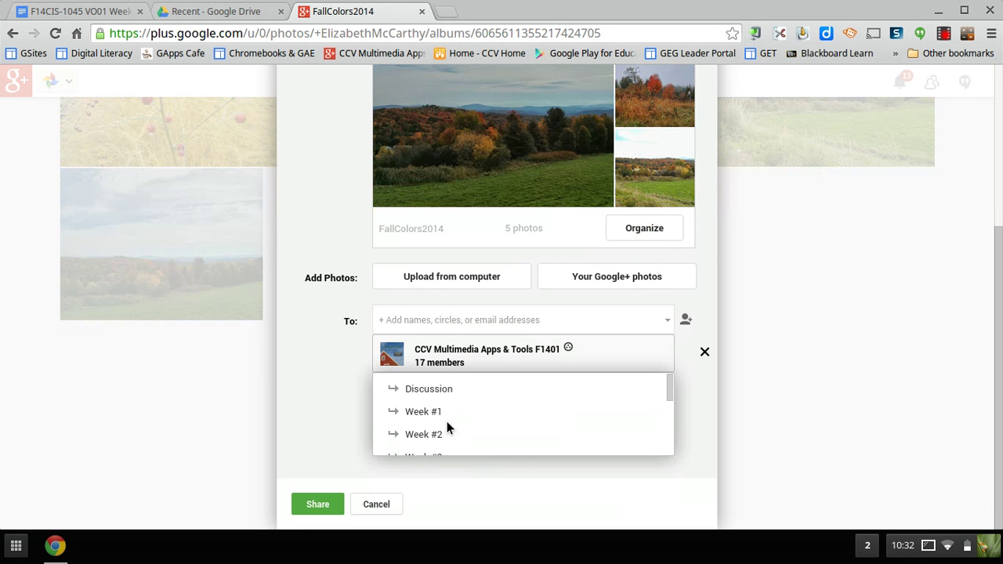
{"action": "scroll", "coordinate": [481, 416], "scroll_direction": "down", "scroll_amount": 2}
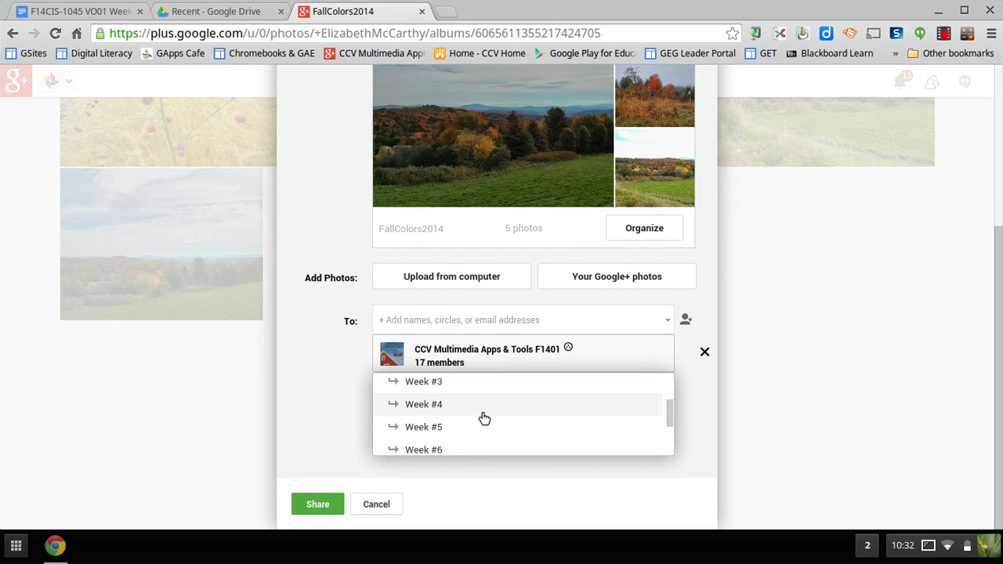
{"action": "left_click", "coordinate": [408, 449]}
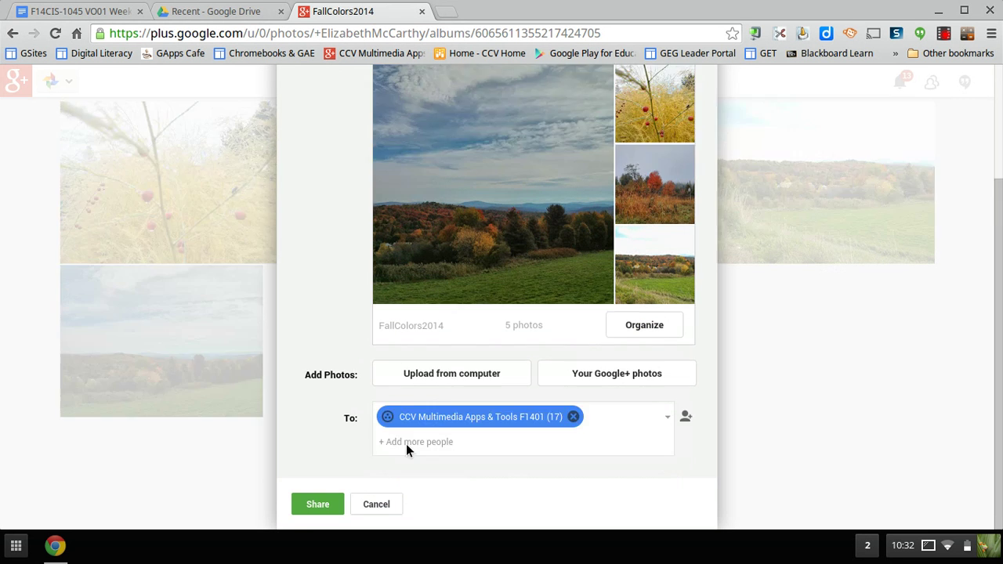
{"action": "left_click", "coordinate": [308, 504]}
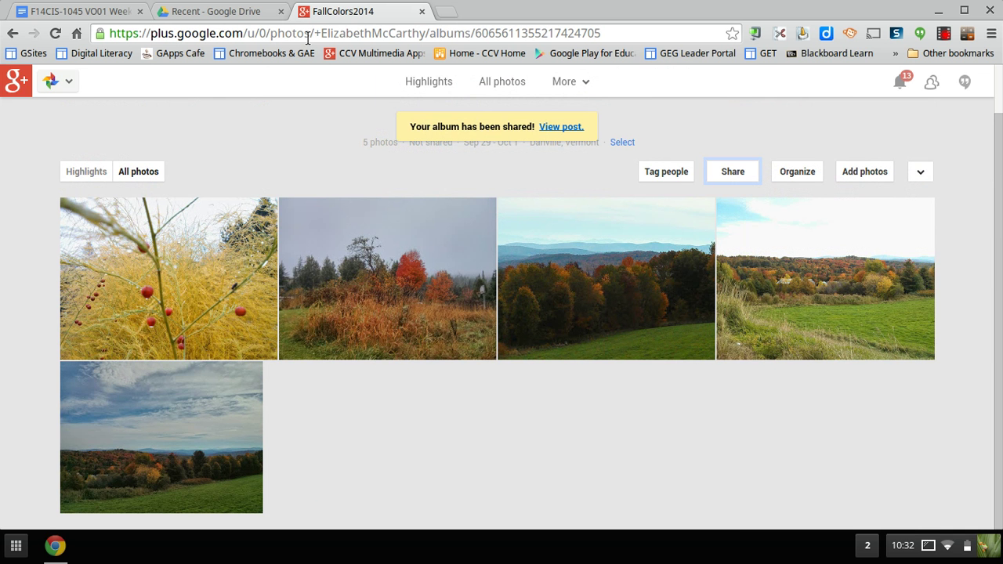
{"action": "mouse_move", "coordinate": [75, 78]}
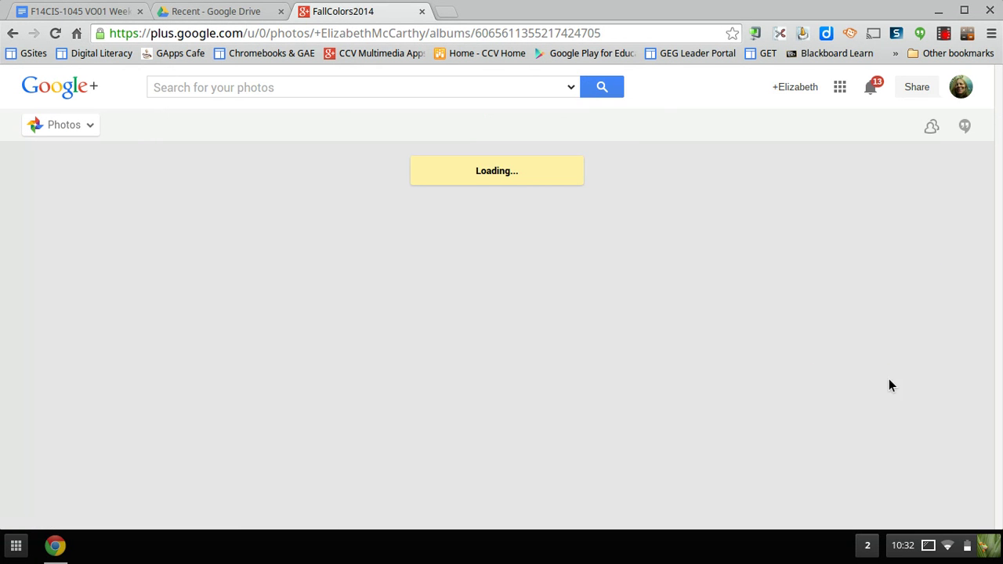
{"action": "left_click", "coordinate": [934, 551]}
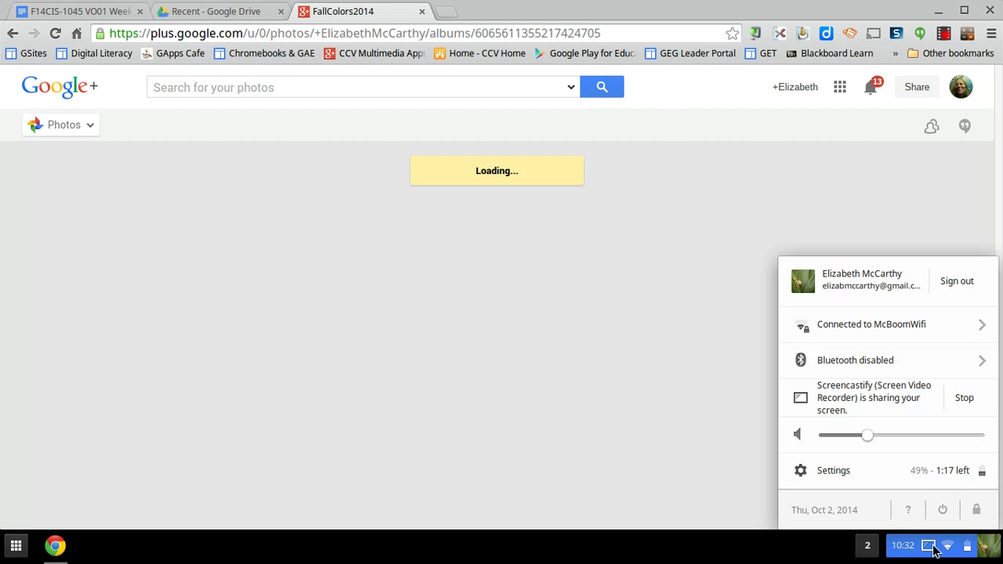